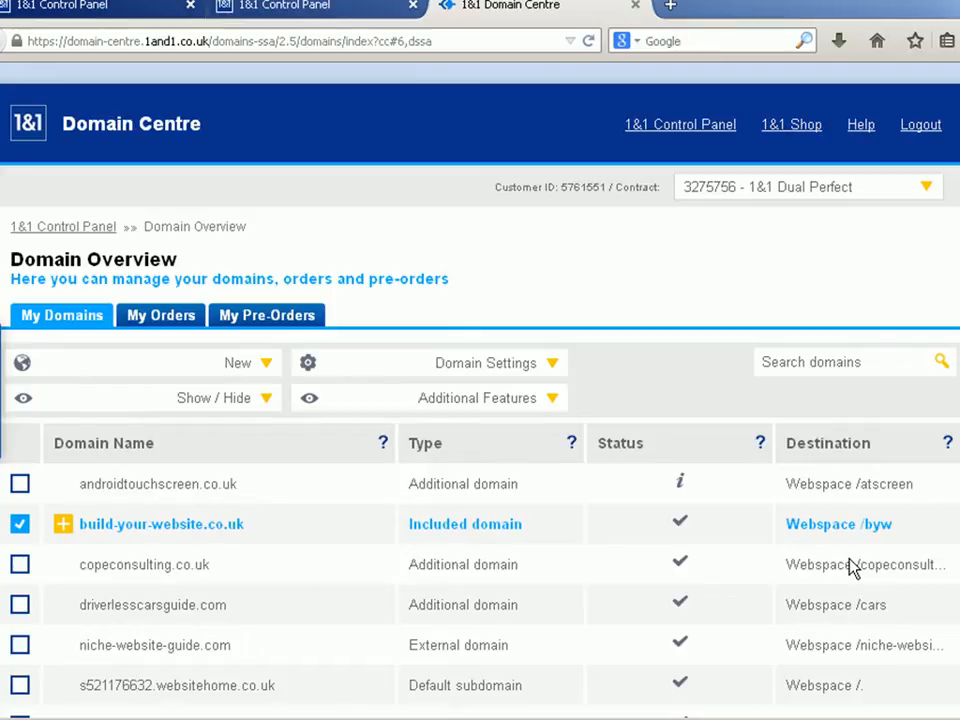
- Open the domain settings of build-your-website.co.uk and expand its subdomain overview
click(185, 538)
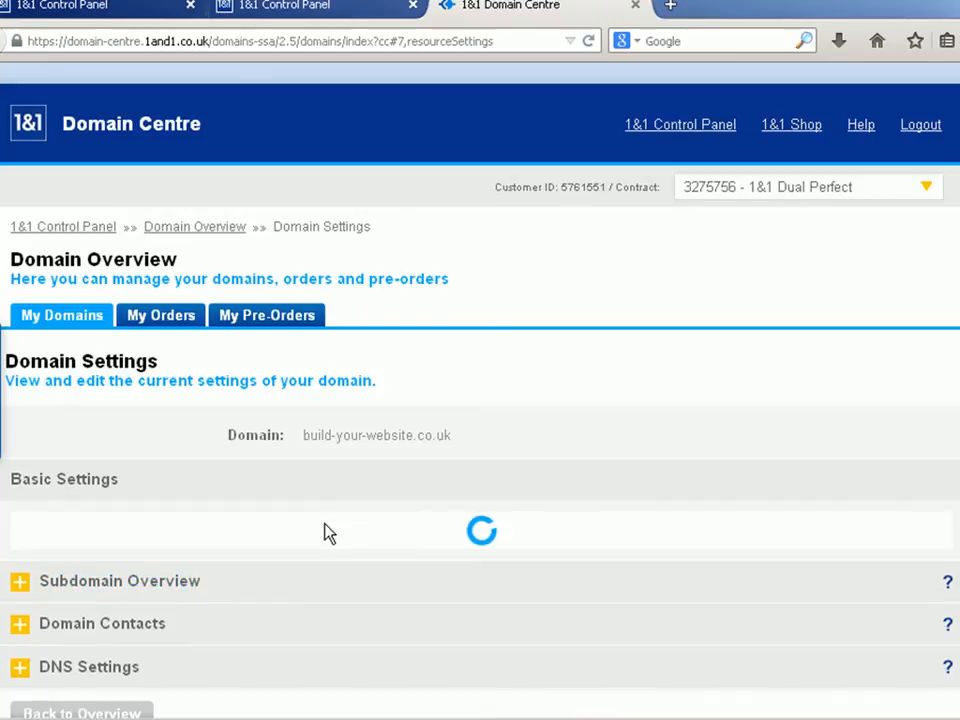
scroll(320, 522, down, 3)
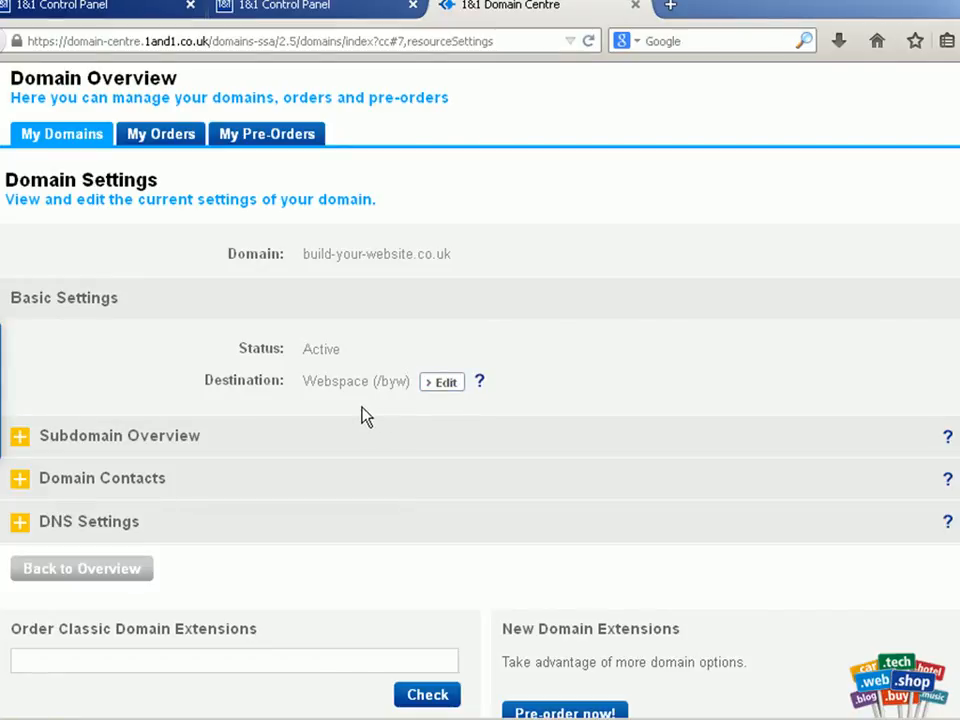
click(178, 449)
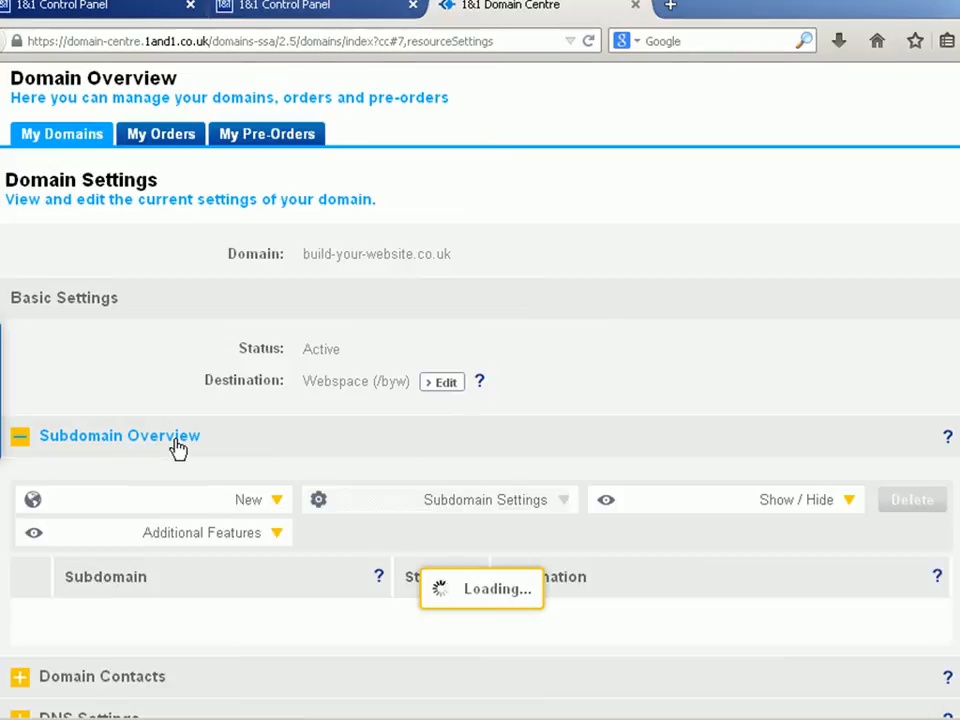
scroll(935, 440, down, 5)
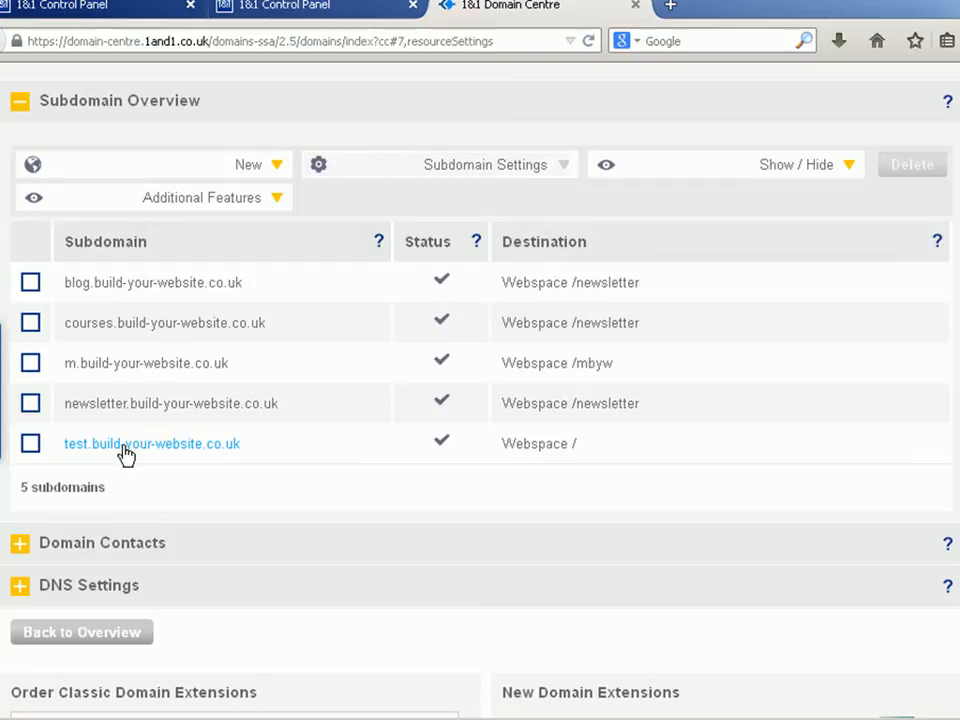
click(282, 168)
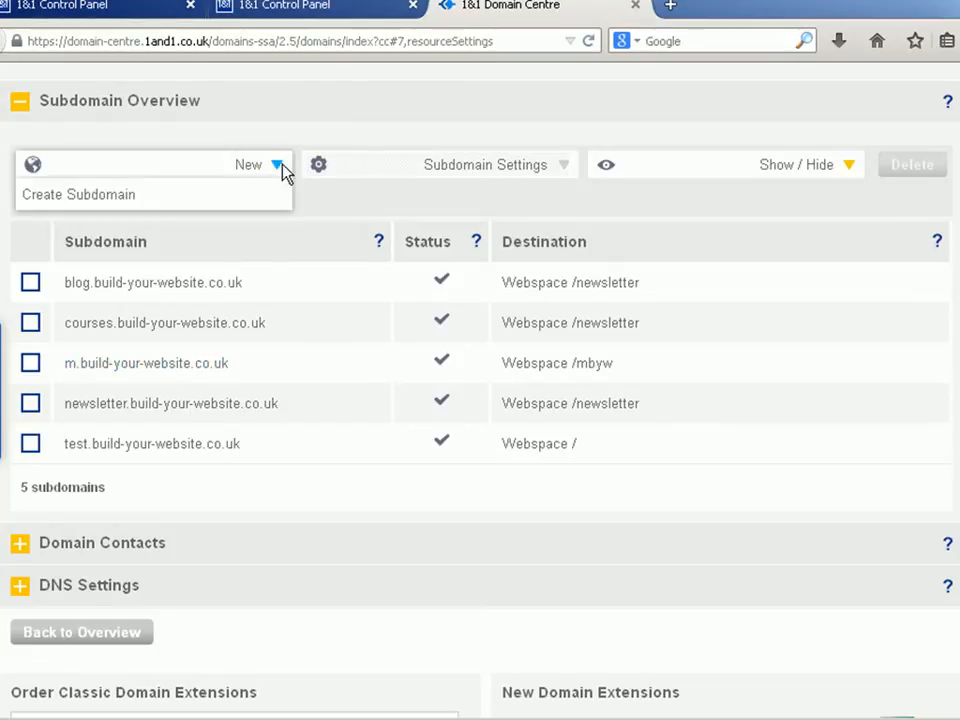
click(90, 199)
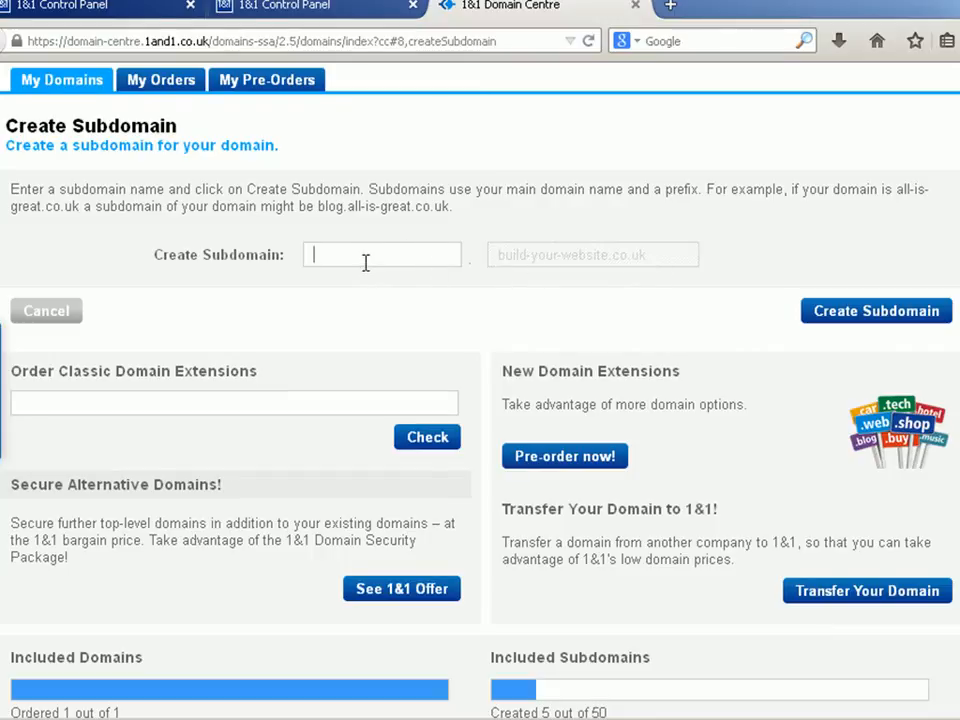
text(test1)
click(2, 41)
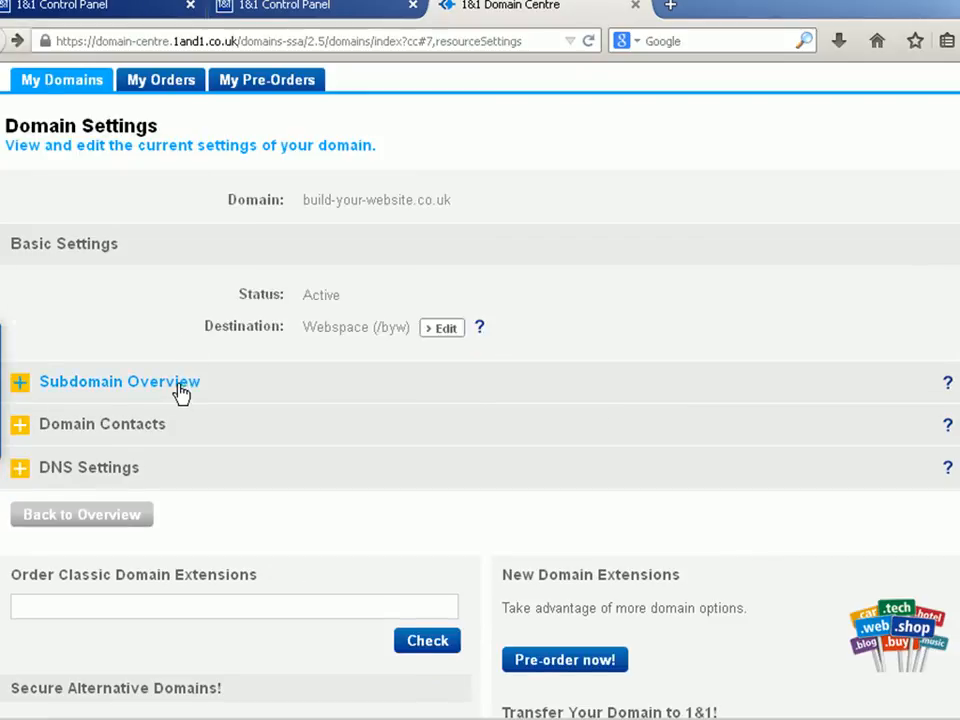
- Select the subdomain test.build-your-website.co.uk in the domain's subdomain overview and open its destination for editing
click(180, 392)
scroll(186, 390, down, 8)
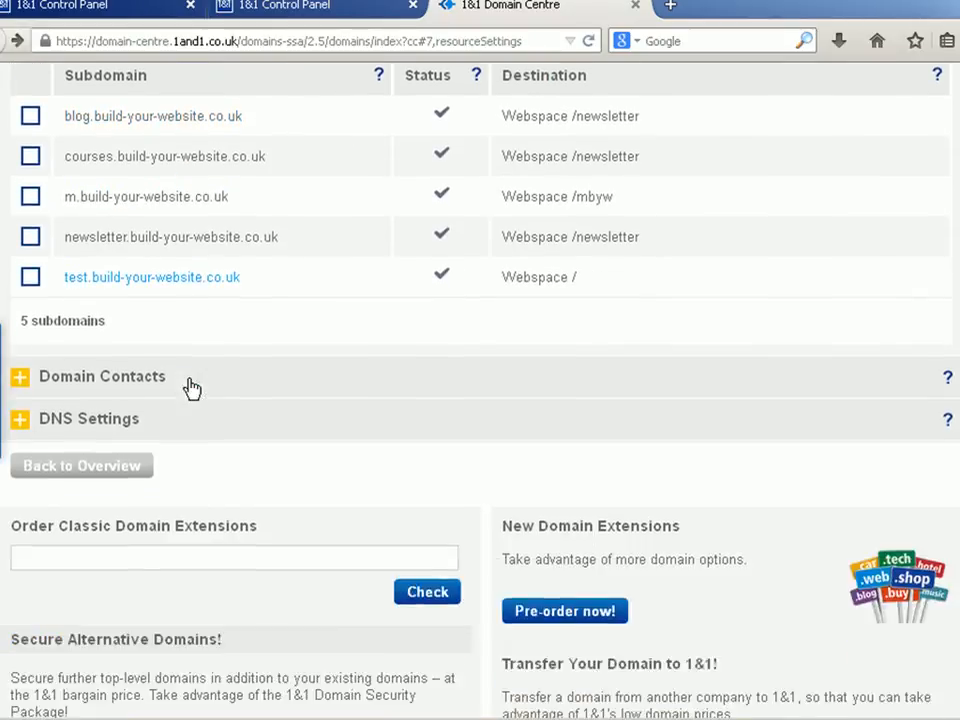
scroll(185, 300, down, 2)
click(30, 180)
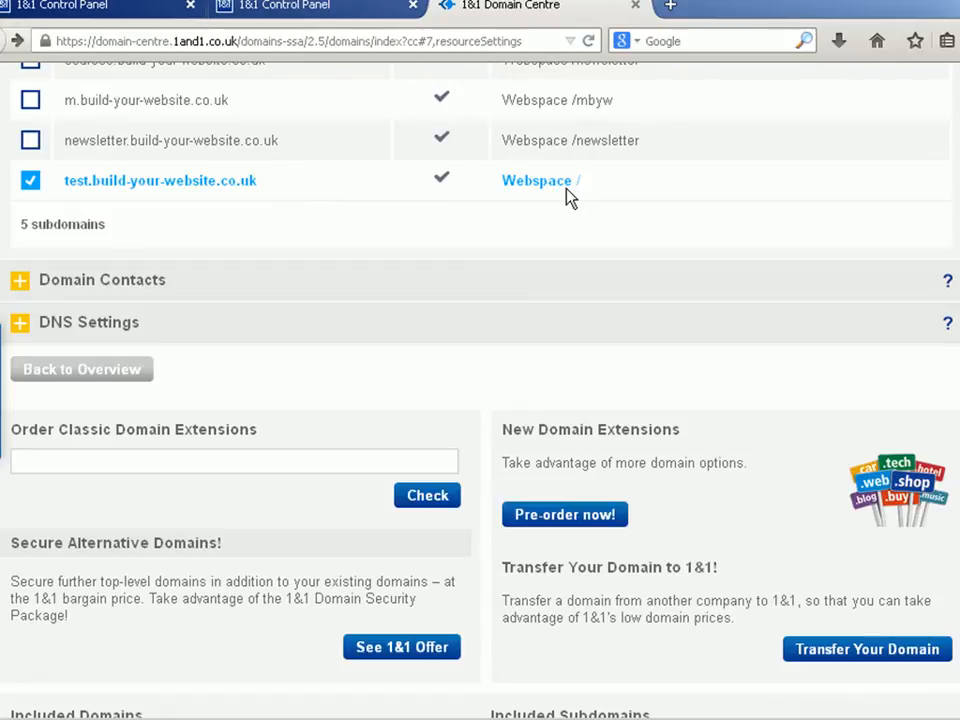
click(238, 182)
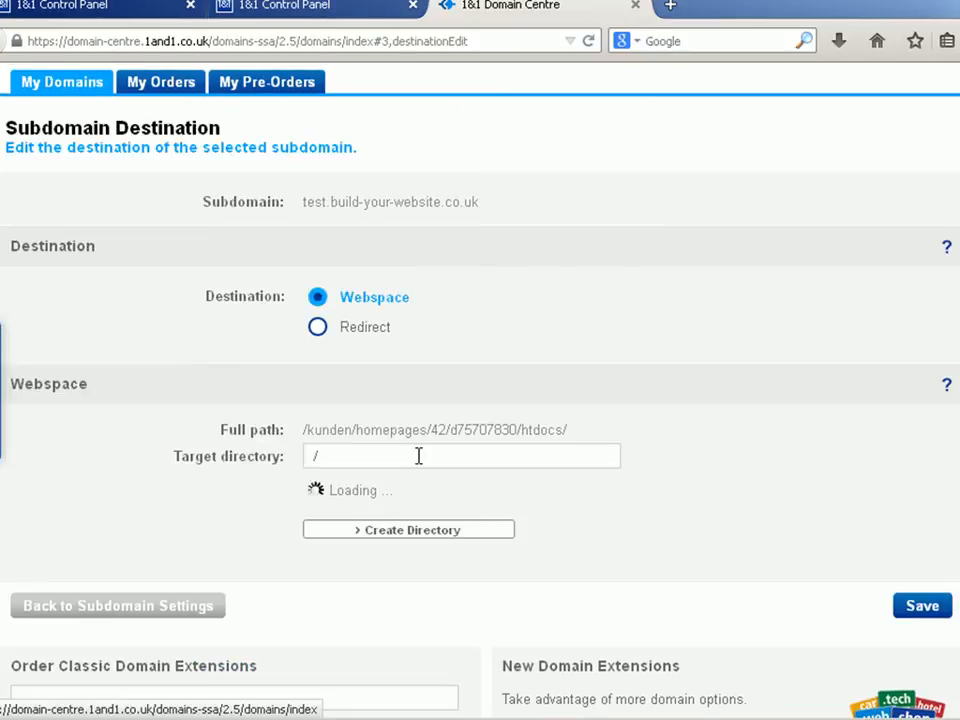
click(295, 465)
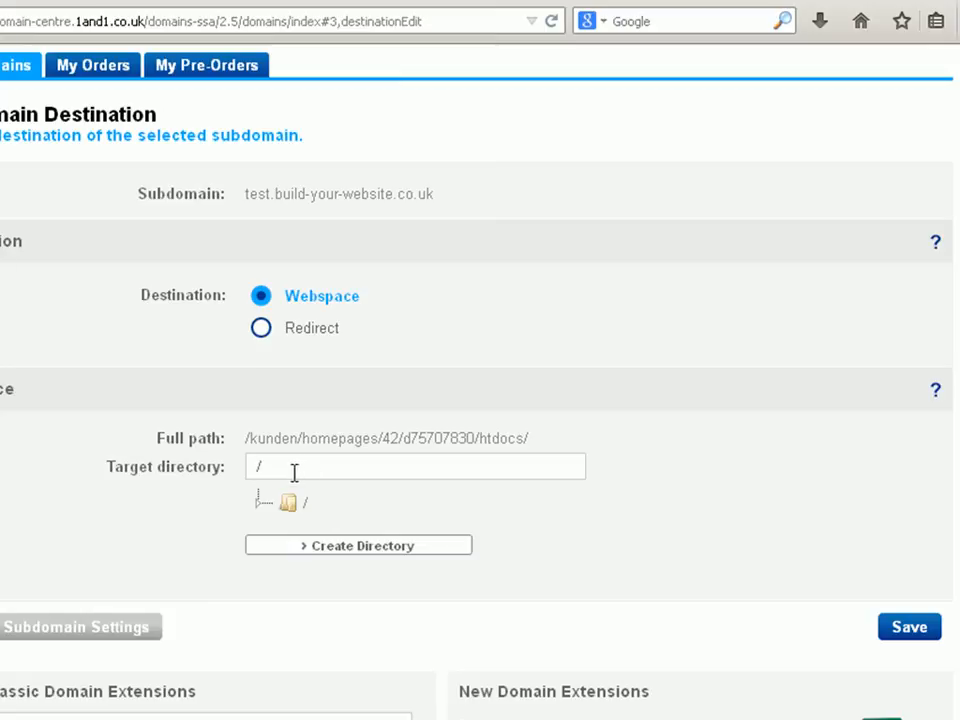
text(test)
key(BackSpace)
key(BackSpace)
key(BackSpace)
key(BackSpace)
- Create a directory named test under the webspace root, then save and confirm the subdomain destination
click(288, 502)
click(328, 546)
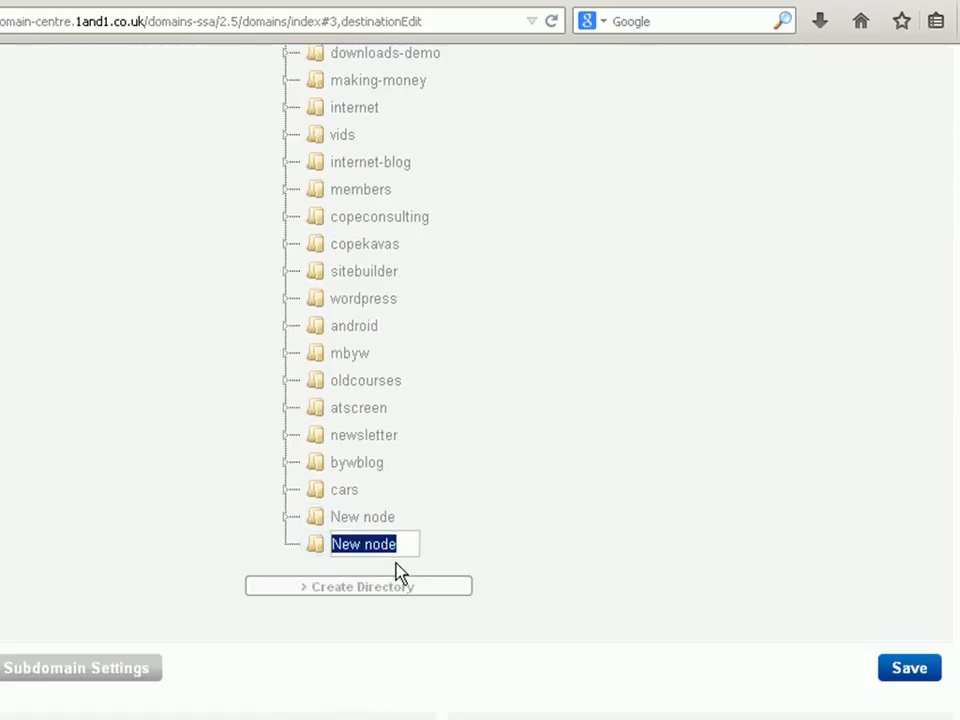
text(test)
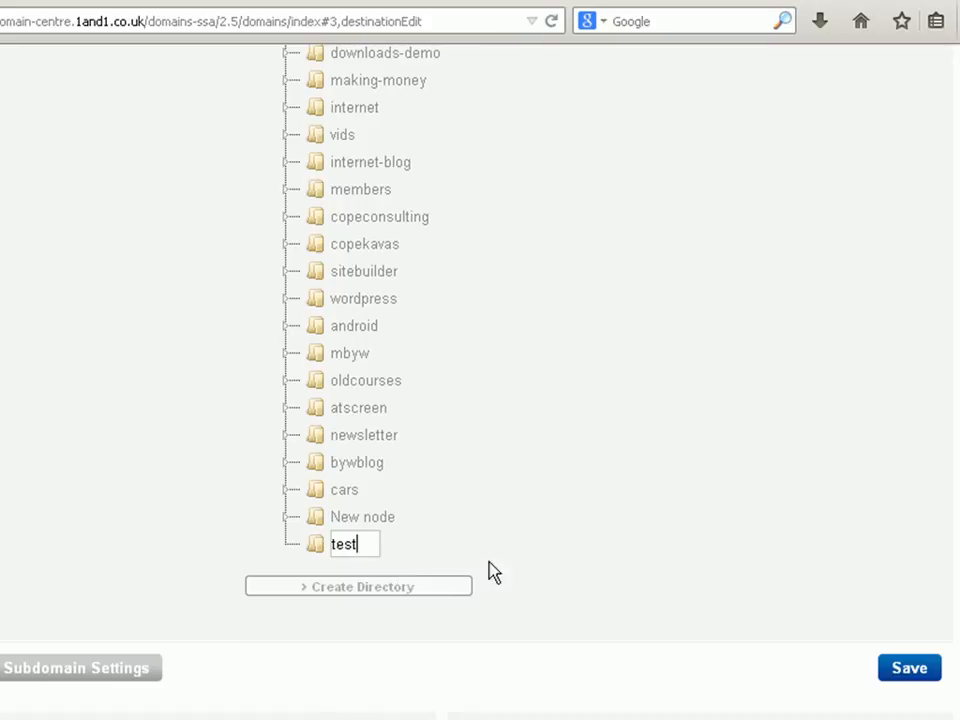
key(Return)
click(900, 670)
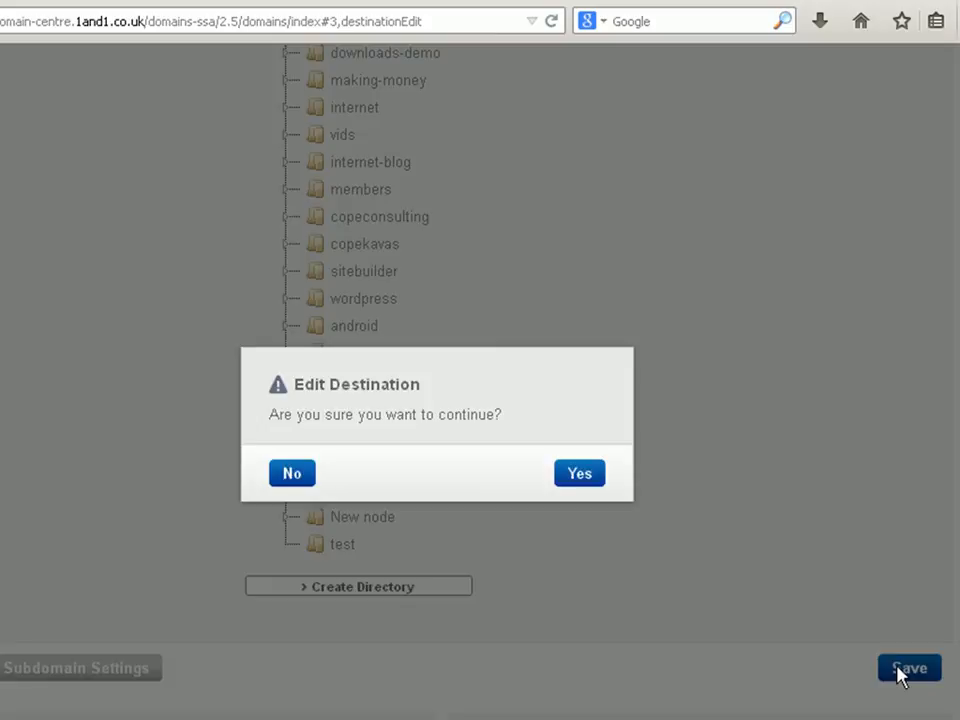
click(578, 474)
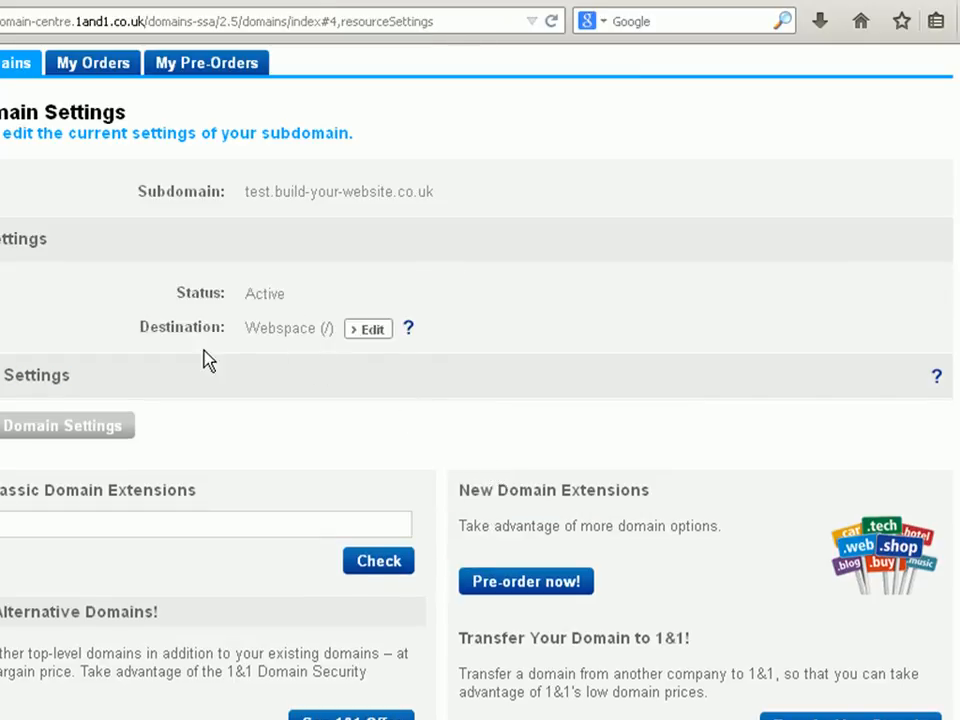
- Set the target directory of test.build-your-website.co.uk to /test, then save and confirm the destination change
click(366, 330)
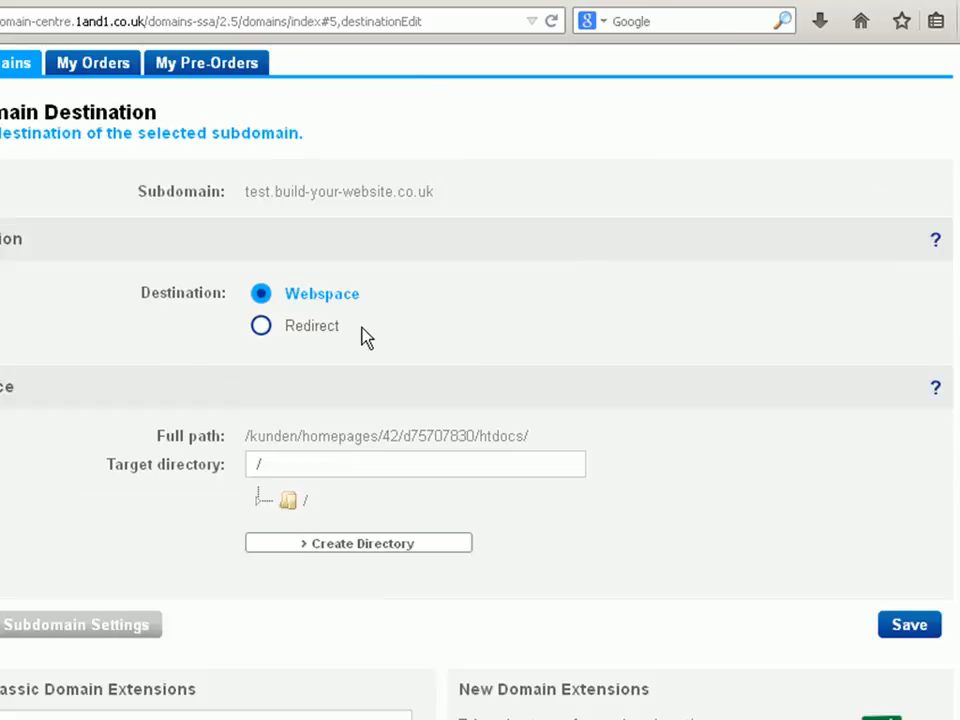
click(306, 462)
text(test)
click(902, 627)
click(579, 472)
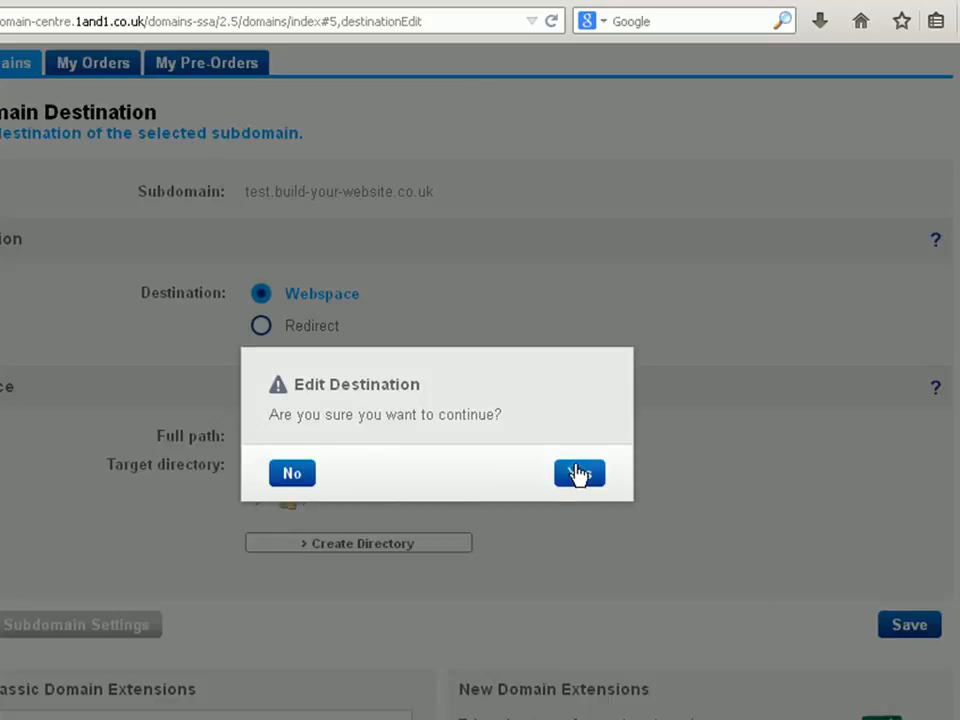